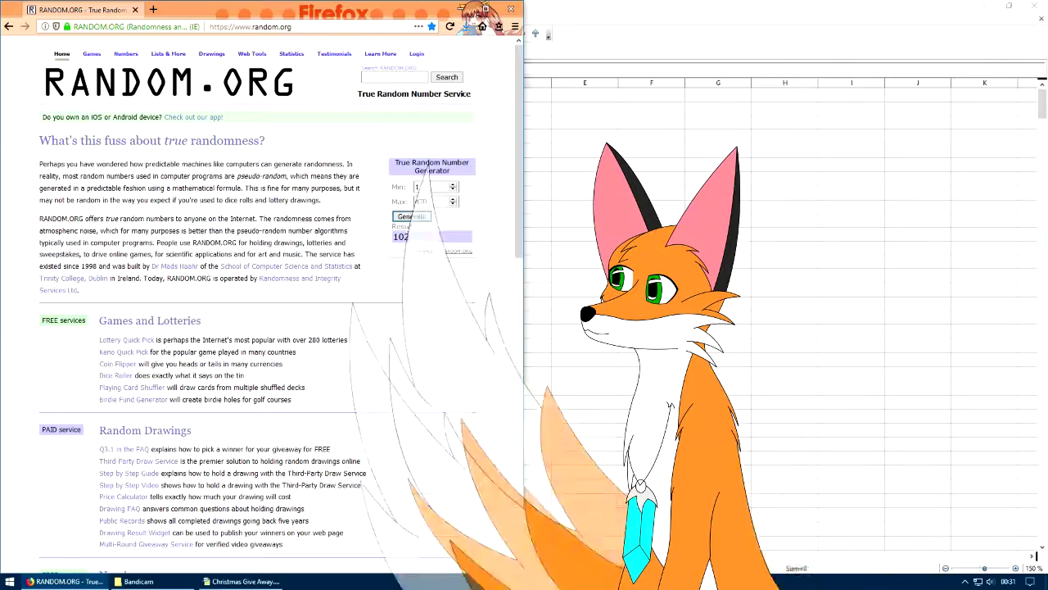
Step: Bring the Christmas Give Away entrant spreadsheet to the front from the taskbar
{"action": "left_click", "coordinate": [242, 581]}
{"action": "scroll", "coordinate": [246, 328], "scroll_direction": "down", "scroll_amount": 10}
{"action": "scroll", "coordinate": [246, 327], "scroll_direction": "down", "scroll_amount": 10}
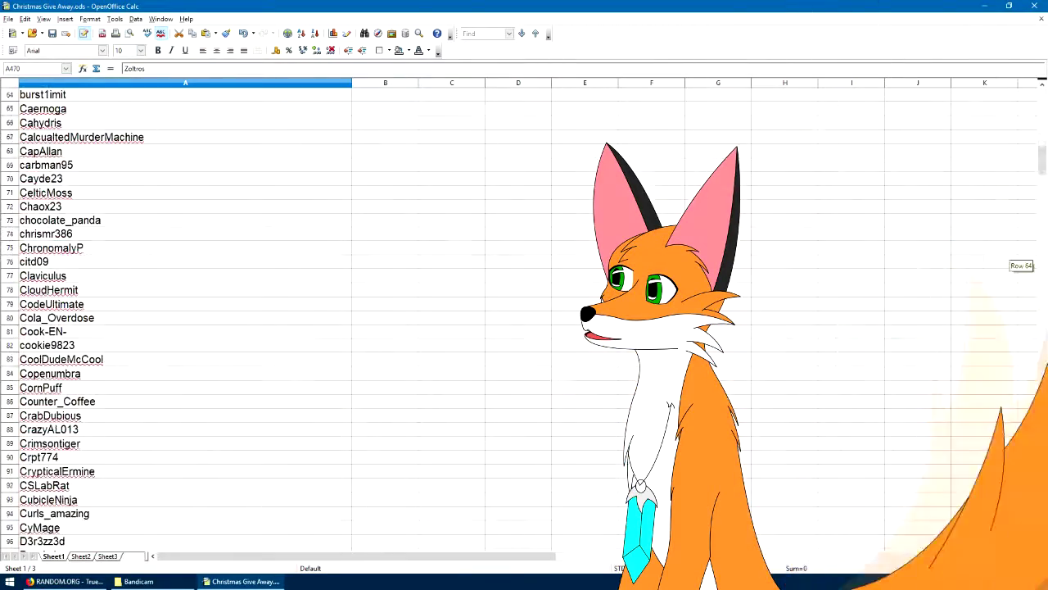
{"action": "scroll", "coordinate": [245, 328], "scroll_direction": "down", "scroll_amount": 8}
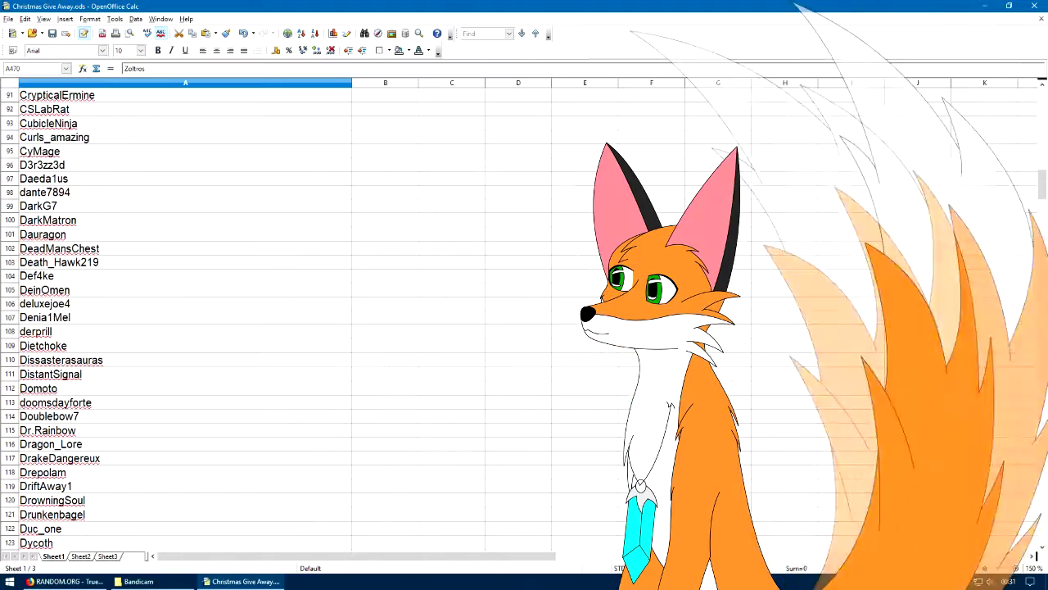
{"action": "left_click", "coordinate": [9, 248]}
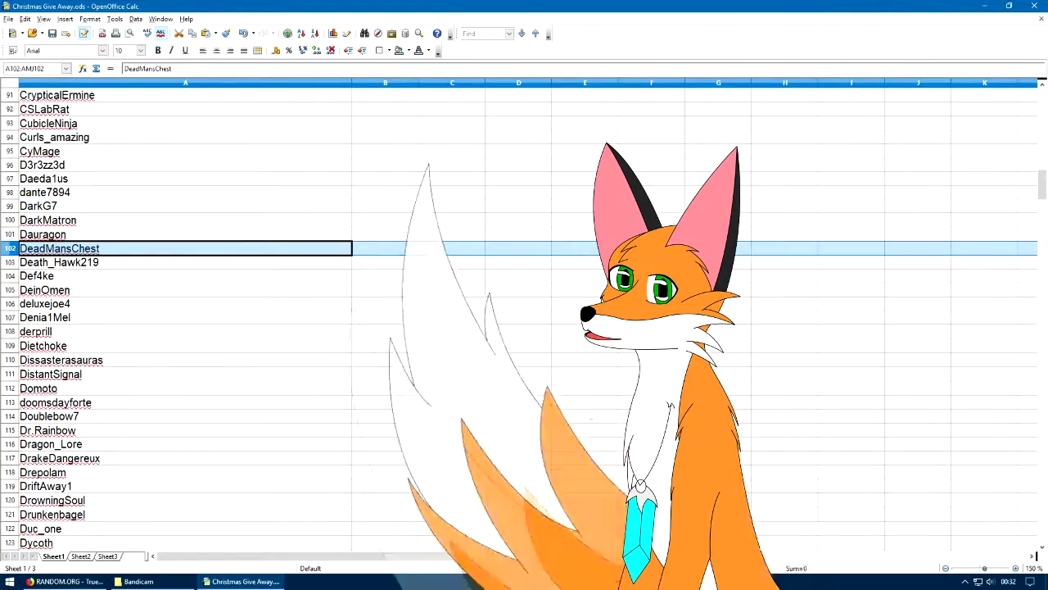
{"action": "scroll", "coordinate": [246, 328], "scroll_direction": "up", "scroll_amount": 8}
{"action": "scroll", "coordinate": [245, 327], "scroll_direction": "up", "scroll_amount": 8}
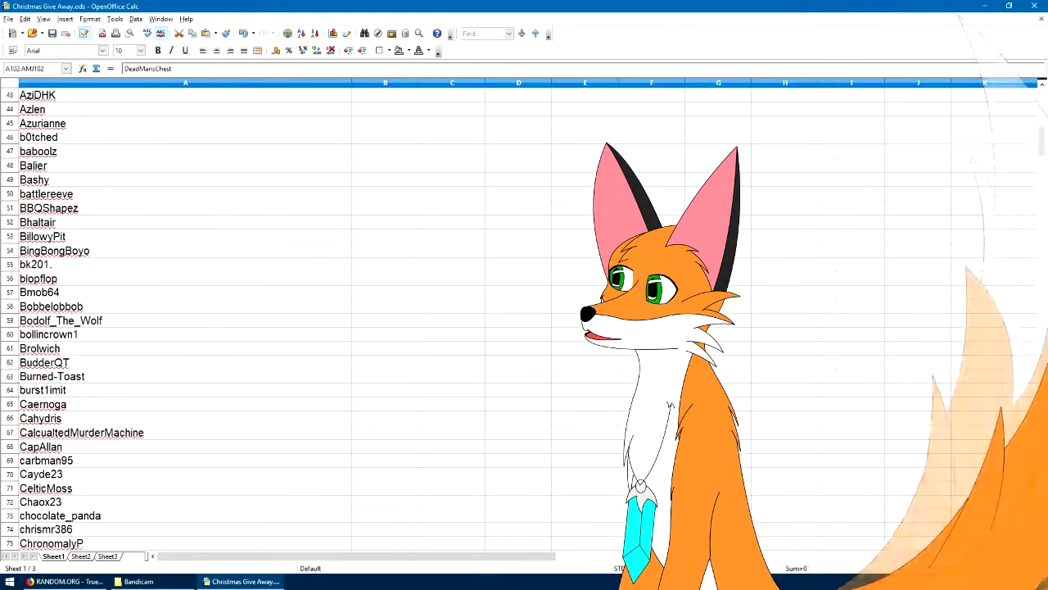
{"action": "scroll", "coordinate": [246, 328], "scroll_direction": "up", "scroll_amount": 8}
{"action": "scroll", "coordinate": [245, 328], "scroll_direction": "up", "scroll_amount": 6}
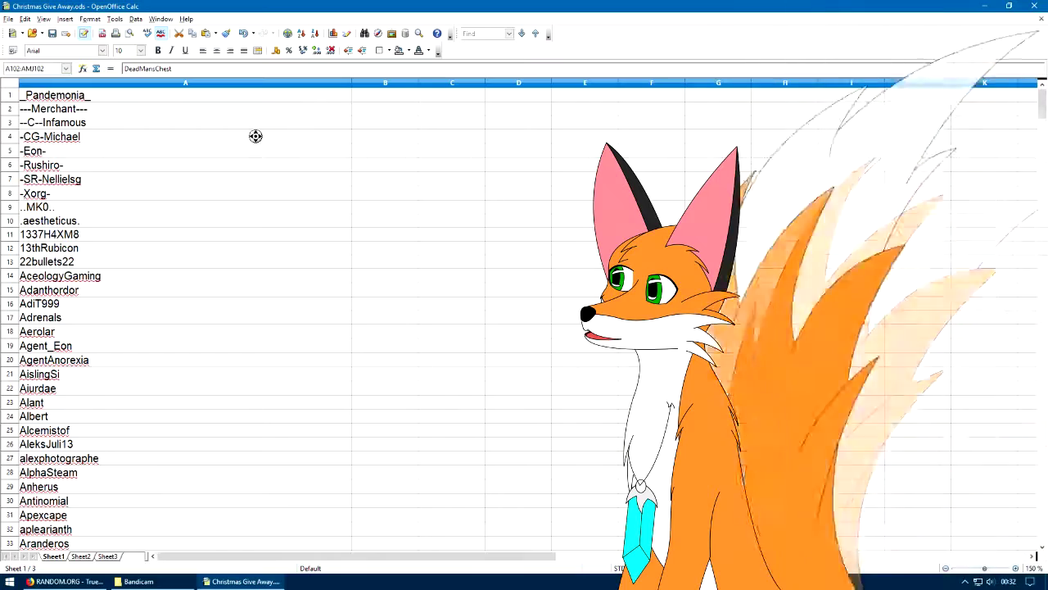
{"action": "scroll", "coordinate": [256, 136], "scroll_direction": "down", "scroll_amount": 3}
{"action": "scroll", "coordinate": [256, 136], "scroll_direction": "down", "scroll_amount": 3}
{"action": "scroll", "coordinate": [255, 136], "scroll_direction": "down", "scroll_amount": 2}
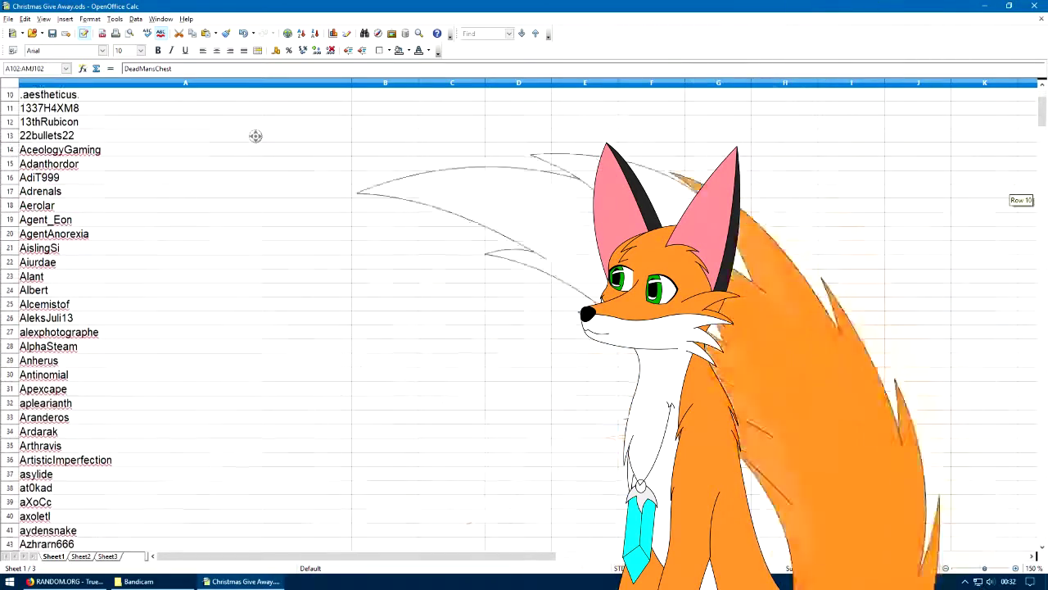
{"action": "scroll", "coordinate": [255, 136], "scroll_direction": "down", "scroll_amount": 3}
{"action": "scroll", "coordinate": [256, 136], "scroll_direction": "down", "scroll_amount": 2}
{"action": "scroll", "coordinate": [255, 136], "scroll_direction": "down", "scroll_amount": 2}
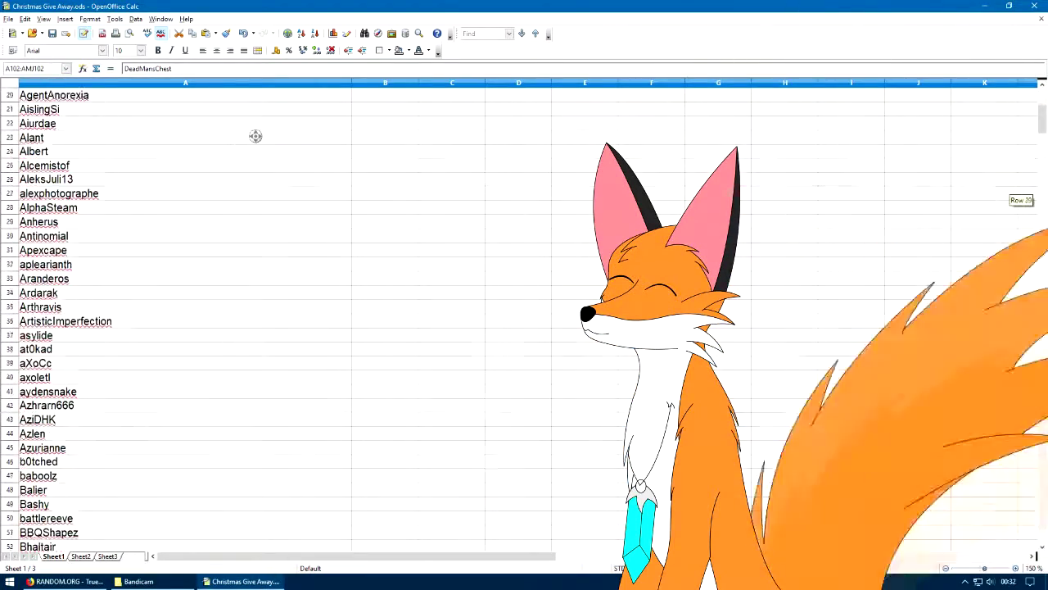
{"action": "scroll", "coordinate": [255, 136], "scroll_direction": "down", "scroll_amount": 3}
{"action": "scroll", "coordinate": [255, 136], "scroll_direction": "down", "scroll_amount": 3}
{"action": "scroll", "coordinate": [255, 136], "scroll_direction": "down", "scroll_amount": 2}
{"action": "scroll", "coordinate": [256, 136], "scroll_direction": "down", "scroll_amount": 2}
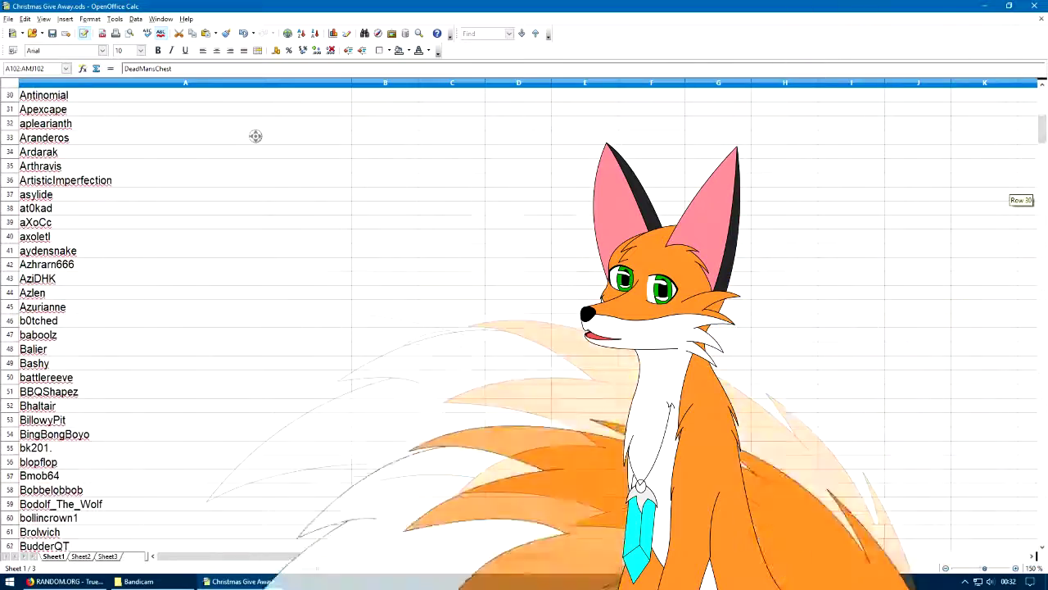
{"action": "scroll", "coordinate": [255, 136], "scroll_direction": "down", "scroll_amount": 1}
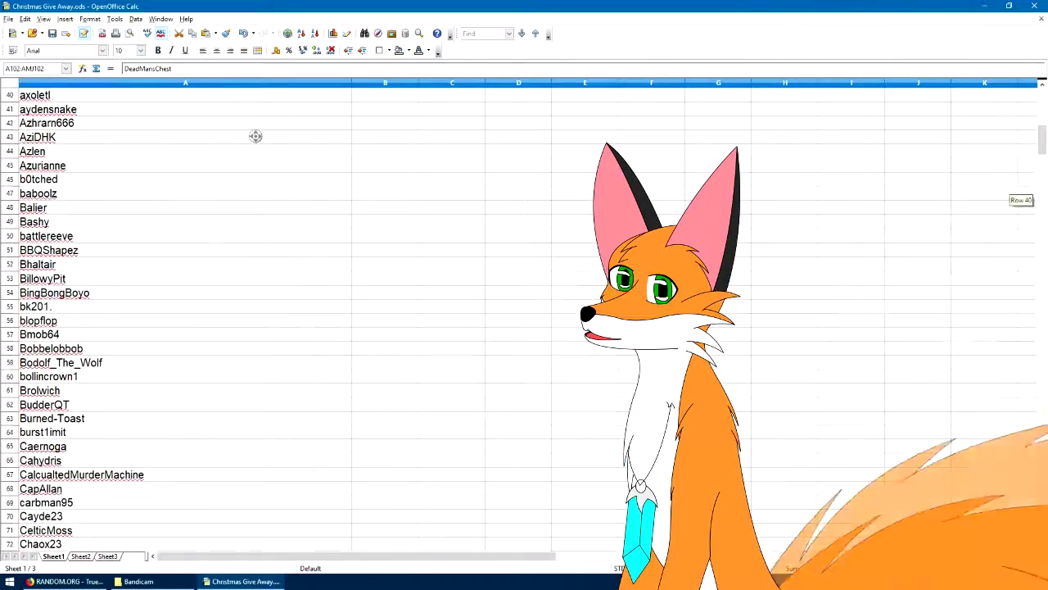
{"action": "scroll", "coordinate": [256, 136], "scroll_direction": "down", "scroll_amount": 1}
{"action": "scroll", "coordinate": [255, 136], "scroll_direction": "down", "scroll_amount": 1}
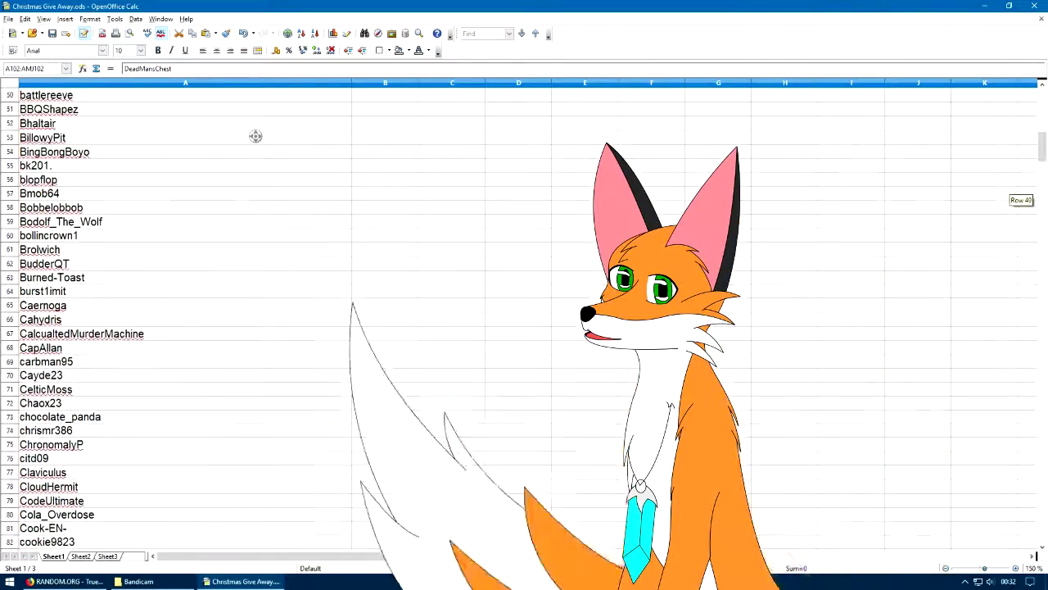
{"action": "scroll", "coordinate": [255, 136], "scroll_direction": "down", "scroll_amount": 2}
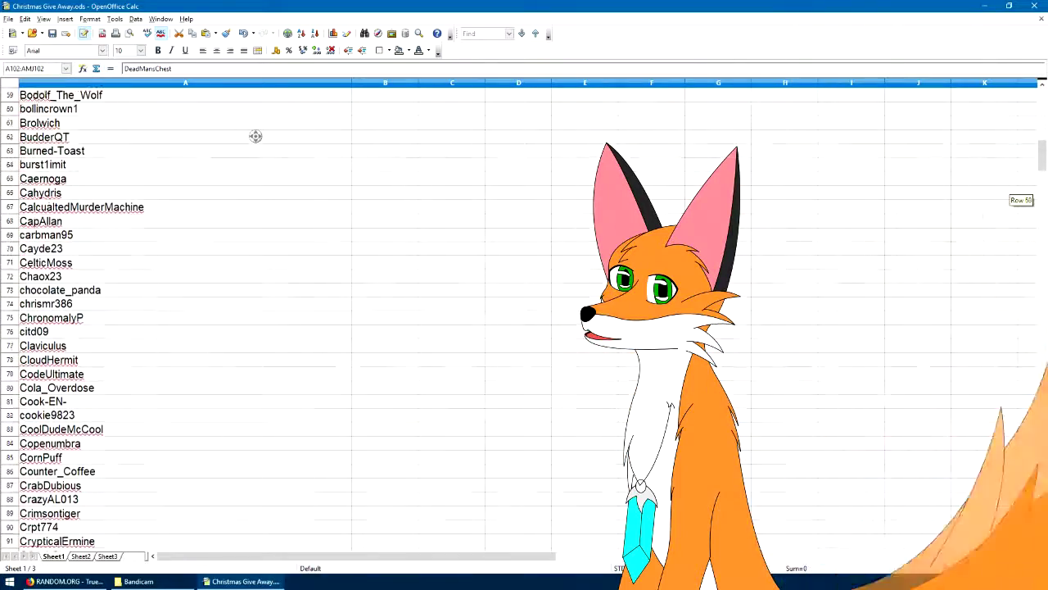
{"action": "scroll", "coordinate": [255, 135], "scroll_direction": "down", "scroll_amount": 1}
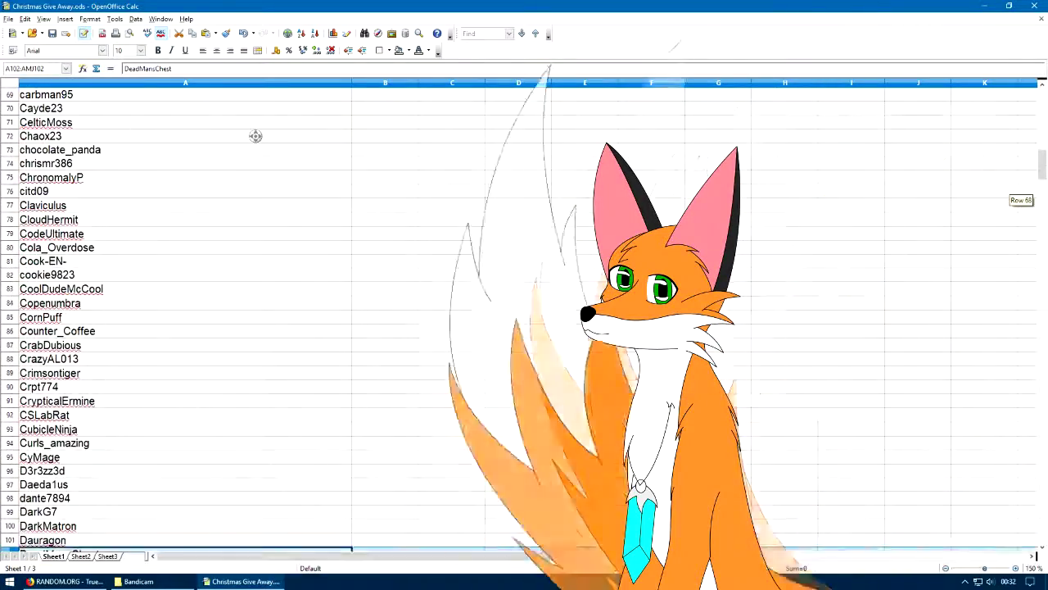
{"action": "scroll", "coordinate": [255, 136], "scroll_direction": "down", "scroll_amount": 1}
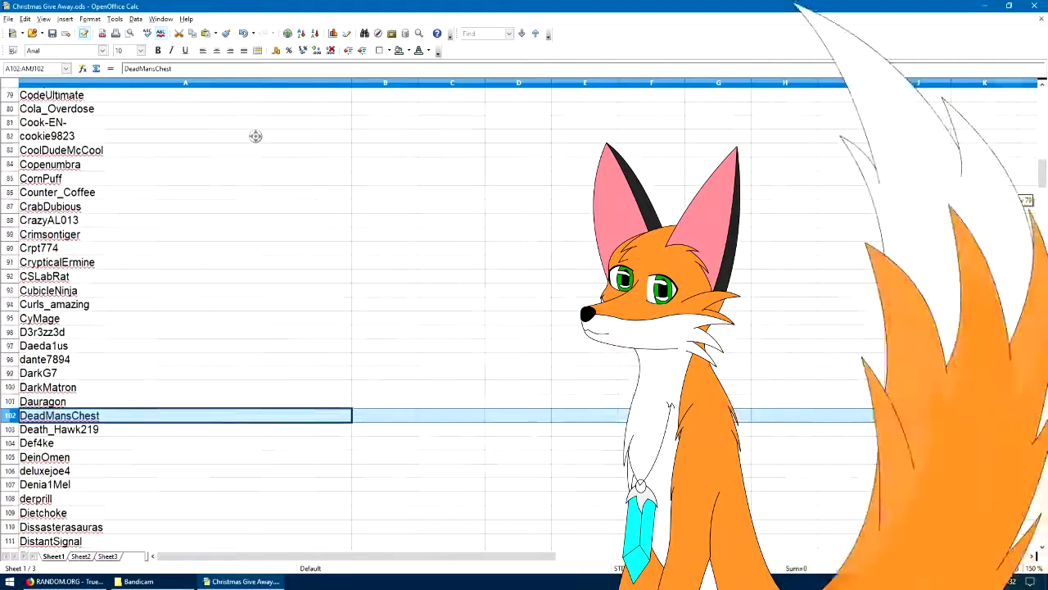
{"action": "scroll", "coordinate": [256, 136], "scroll_direction": "down", "scroll_amount": 1}
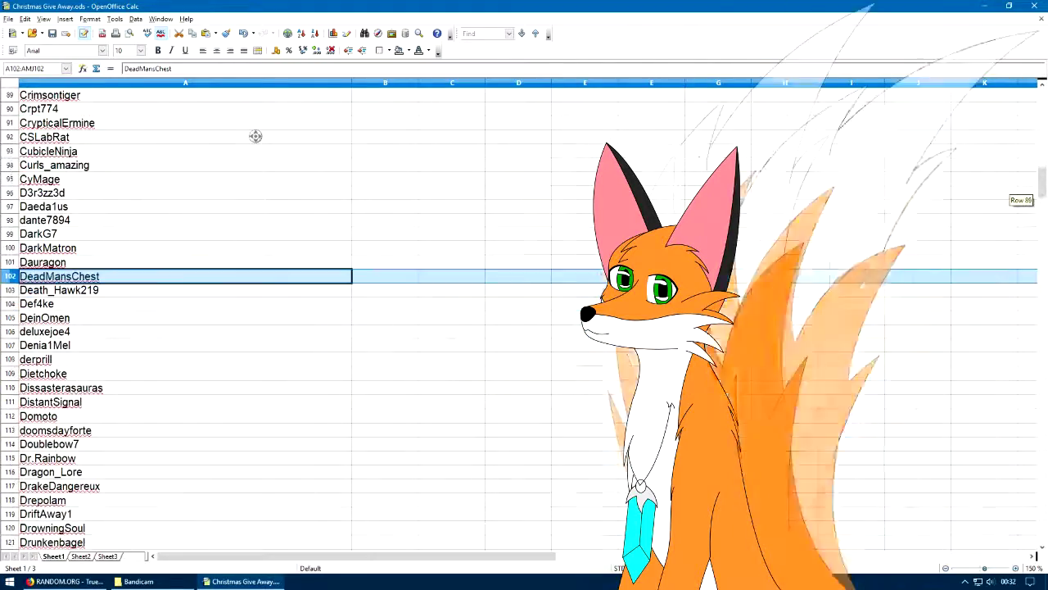
{"action": "scroll", "coordinate": [255, 136], "scroll_direction": "down", "scroll_amount": 1}
{"action": "scroll", "coordinate": [255, 136], "scroll_direction": "down", "scroll_amount": 1}
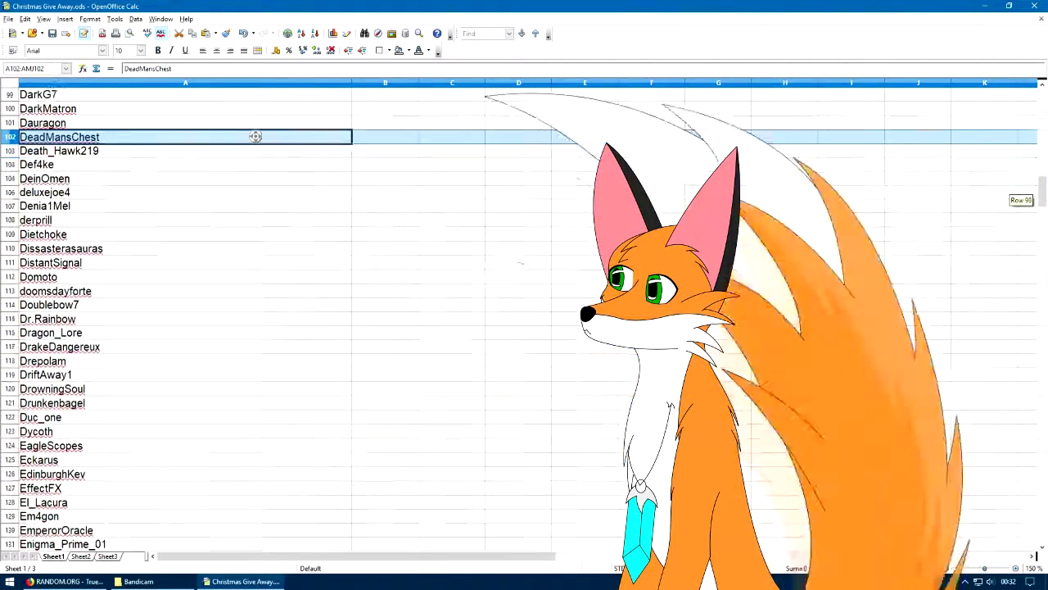
{"action": "scroll", "coordinate": [256, 136], "scroll_direction": "down", "scroll_amount": 2}
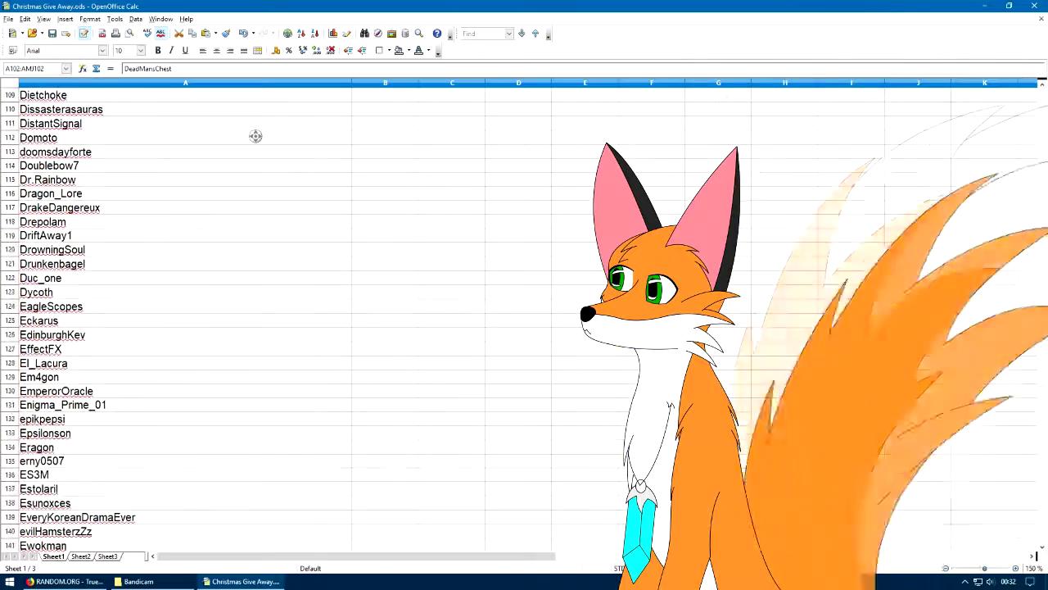
{"action": "scroll", "coordinate": [256, 136], "scroll_direction": "down", "scroll_amount": 2}
{"action": "scroll", "coordinate": [256, 136], "scroll_direction": "down", "scroll_amount": 1}
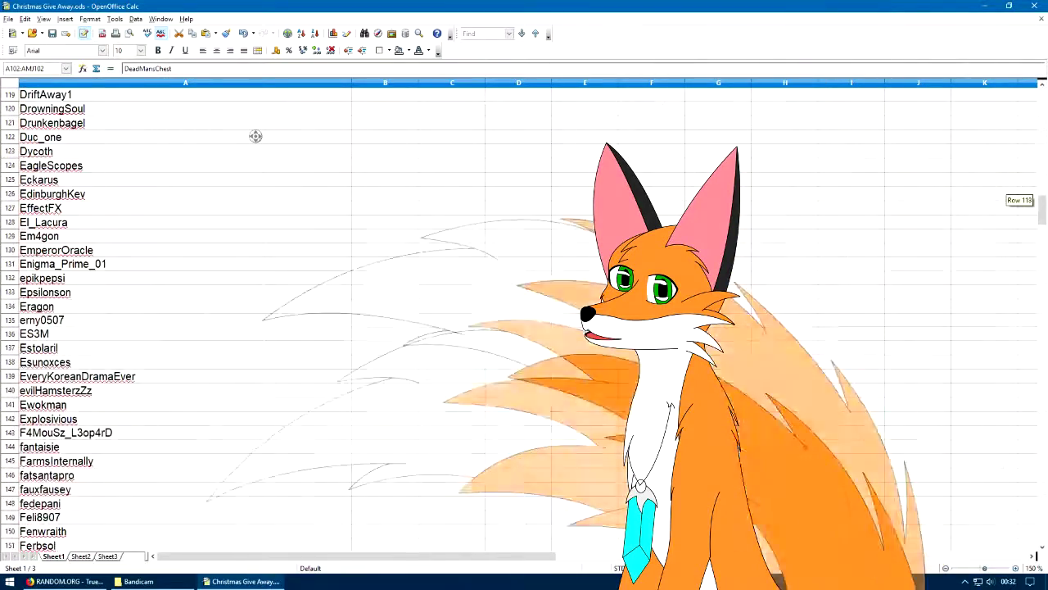
{"action": "scroll", "coordinate": [255, 136], "scroll_direction": "down", "scroll_amount": 1}
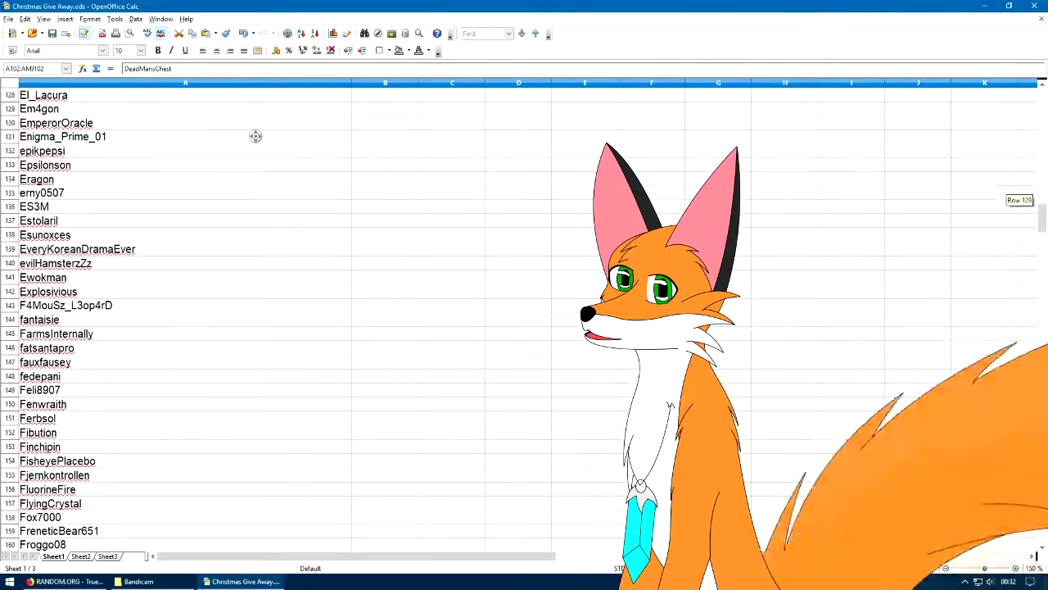
{"action": "scroll", "coordinate": [255, 136], "scroll_direction": "down", "scroll_amount": 1}
{"action": "scroll", "coordinate": [255, 136], "scroll_direction": "down", "scroll_amount": 2}
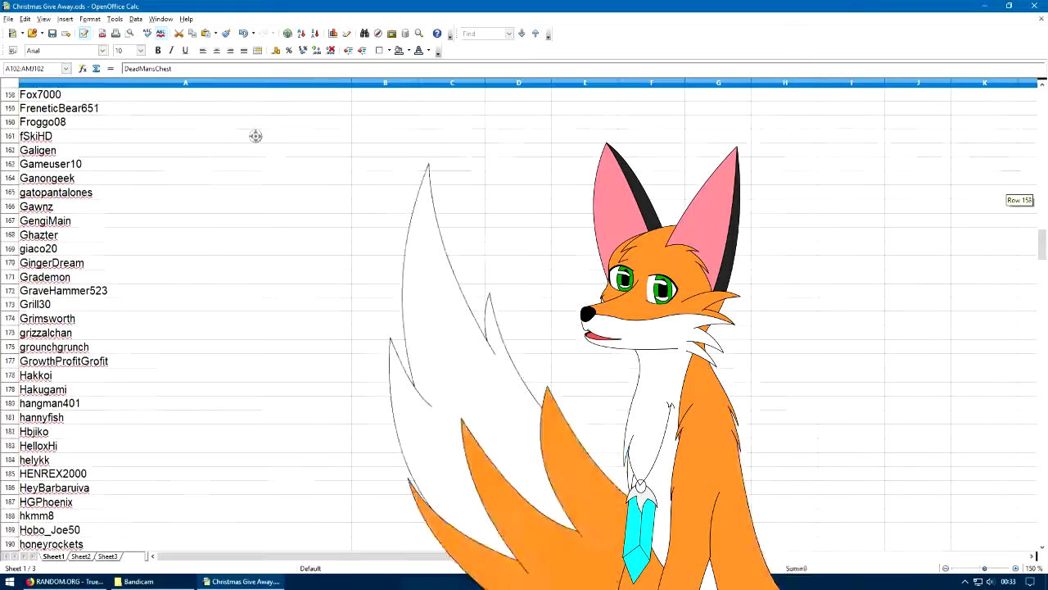
{"action": "scroll", "coordinate": [256, 135], "scroll_direction": "down", "scroll_amount": 1}
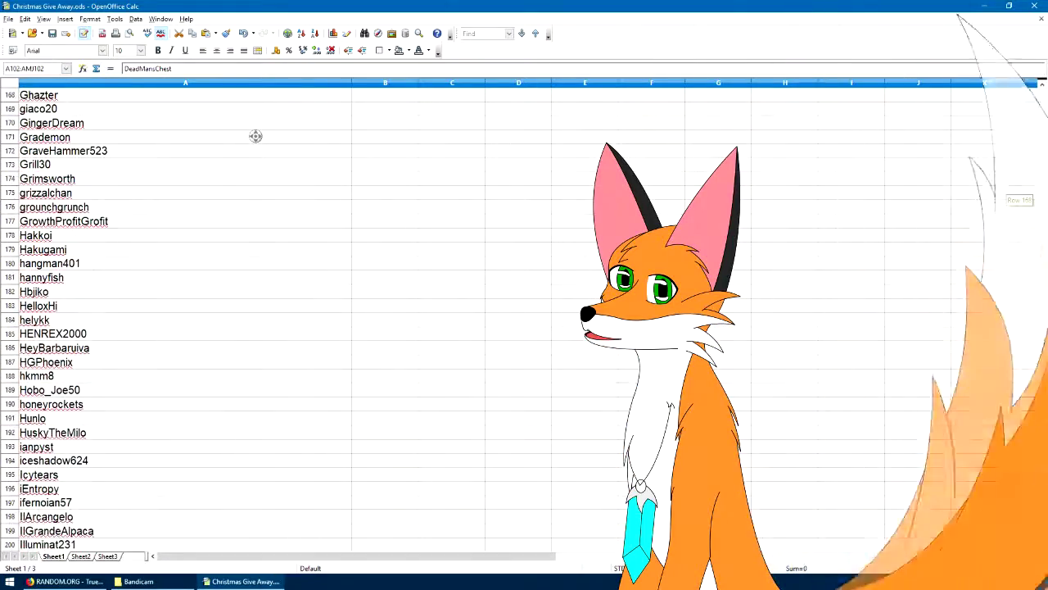
{"action": "scroll", "coordinate": [256, 135], "scroll_direction": "down", "scroll_amount": 2}
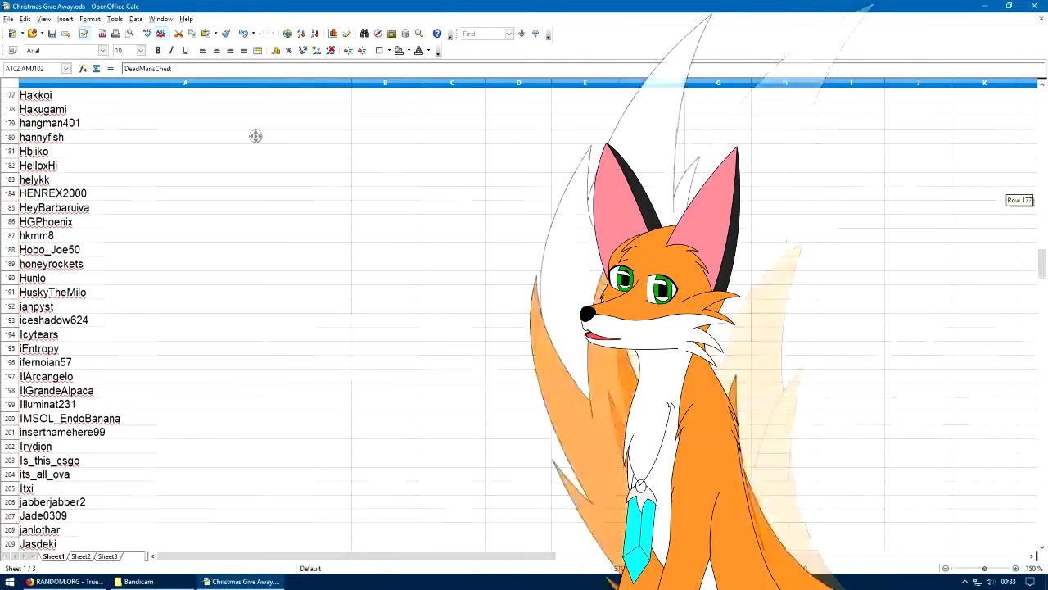
{"action": "scroll", "coordinate": [256, 136], "scroll_direction": "down", "scroll_amount": 1}
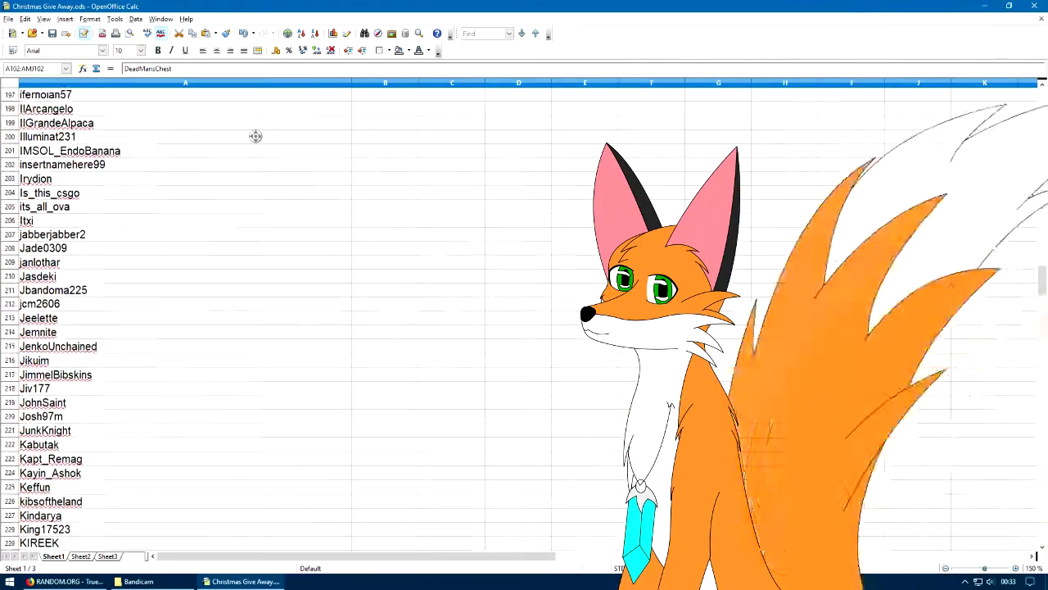
{"action": "scroll", "coordinate": [255, 136], "scroll_direction": "down", "scroll_amount": 2}
{"action": "scroll", "coordinate": [255, 136], "scroll_direction": "down", "scroll_amount": 1}
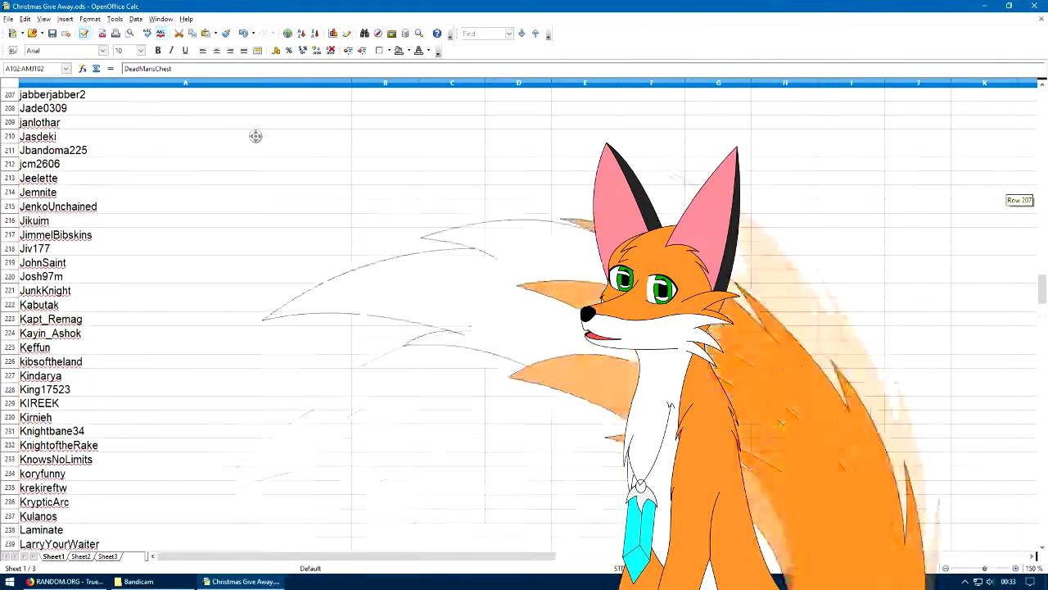
{"action": "scroll", "coordinate": [256, 136], "scroll_direction": "down", "scroll_amount": 1}
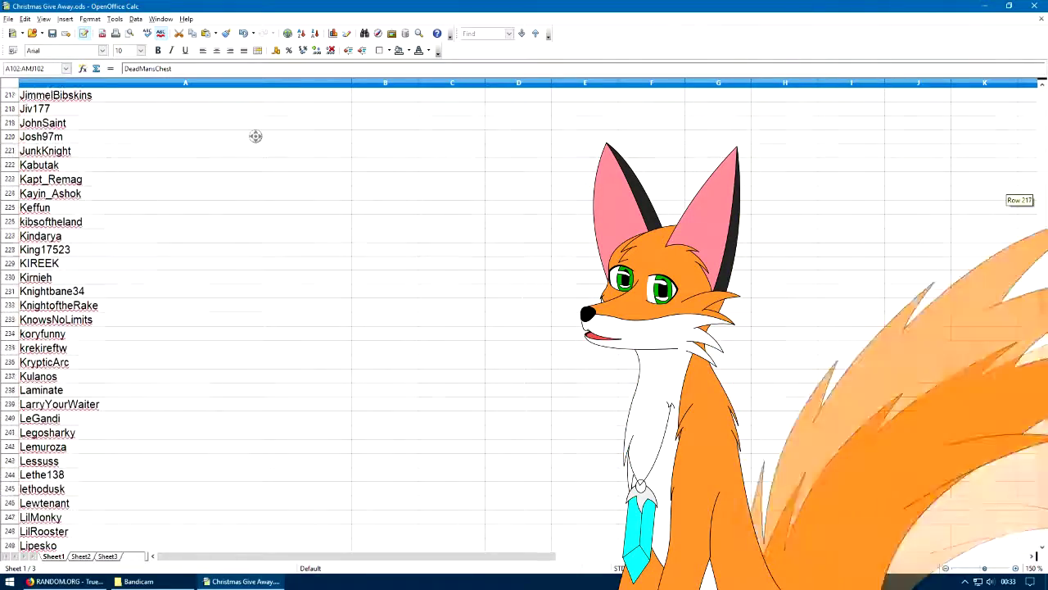
{"action": "scroll", "coordinate": [255, 136], "scroll_direction": "down", "scroll_amount": 1}
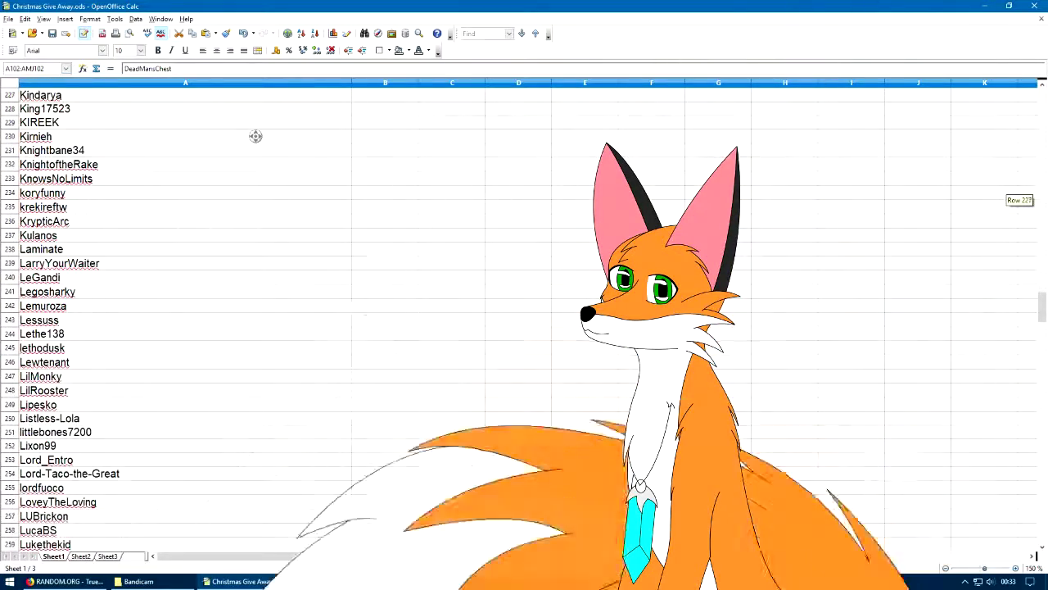
{"action": "scroll", "coordinate": [255, 136], "scroll_direction": "down", "scroll_amount": 1}
{"action": "scroll", "coordinate": [255, 136], "scroll_direction": "down", "scroll_amount": 1}
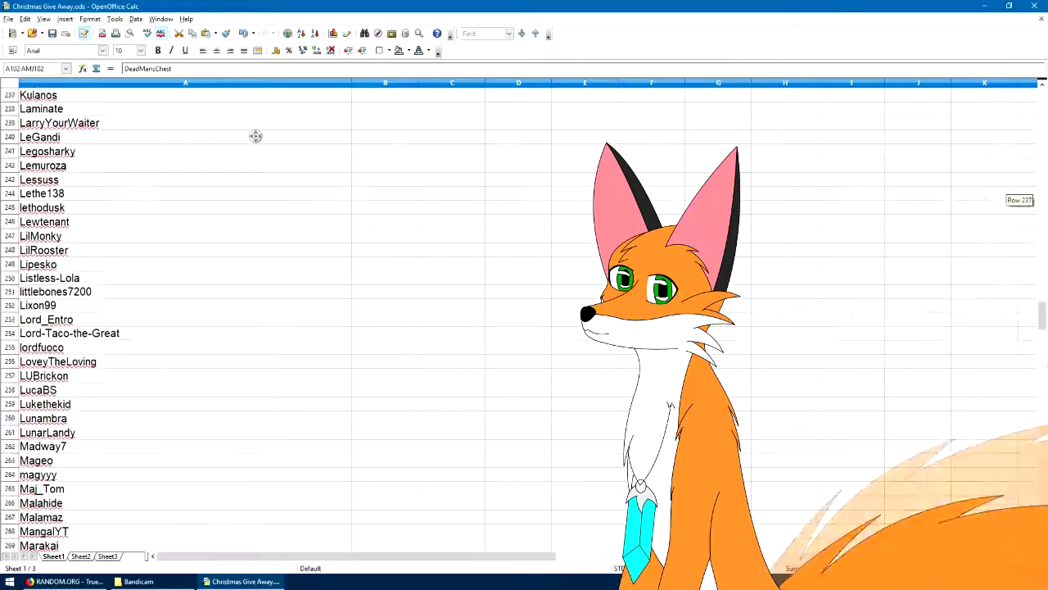
{"action": "scroll", "coordinate": [256, 136], "scroll_direction": "down", "scroll_amount": 1}
{"action": "scroll", "coordinate": [256, 136], "scroll_direction": "down", "scroll_amount": 1}
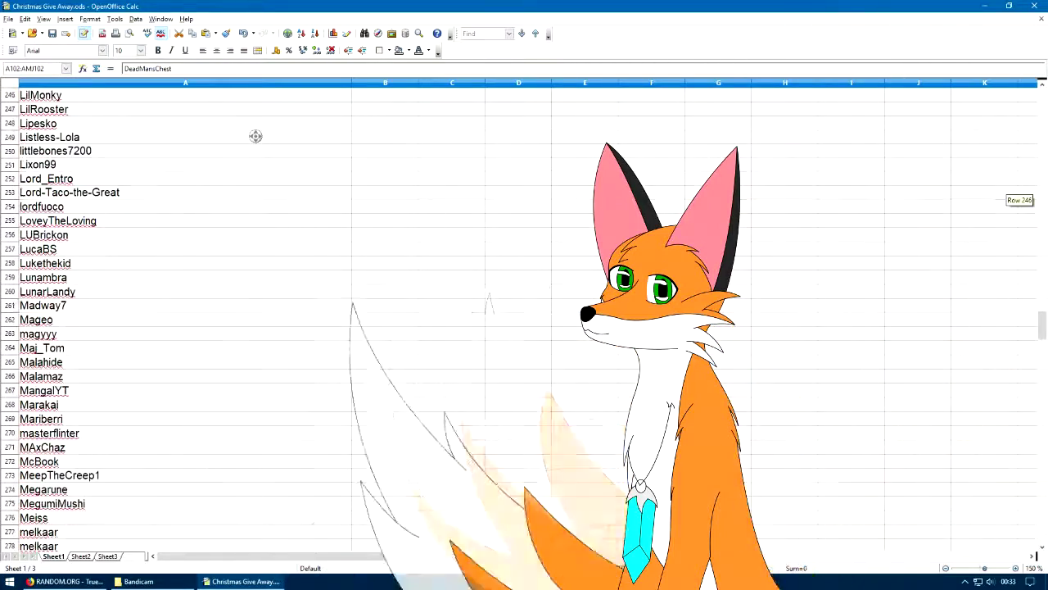
{"action": "scroll", "coordinate": [256, 136], "scroll_direction": "down", "scroll_amount": 2}
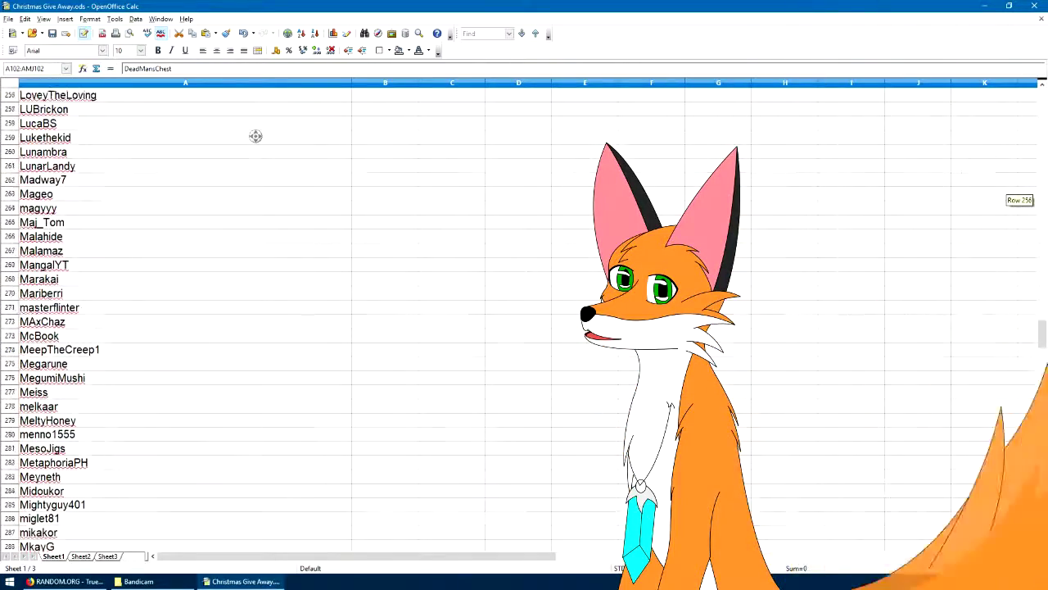
{"action": "scroll", "coordinate": [256, 136], "scroll_direction": "down", "scroll_amount": 1}
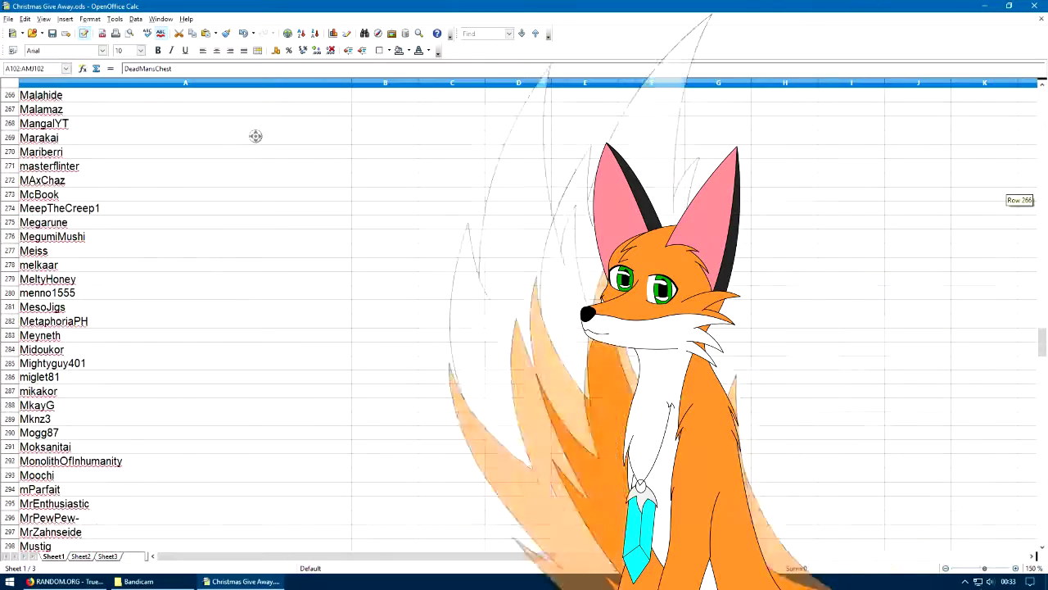
{"action": "scroll", "coordinate": [255, 136], "scroll_direction": "down", "scroll_amount": 1}
{"action": "scroll", "coordinate": [256, 136], "scroll_direction": "down", "scroll_amount": 1}
{"action": "scroll", "coordinate": [255, 136], "scroll_direction": "down", "scroll_amount": 1}
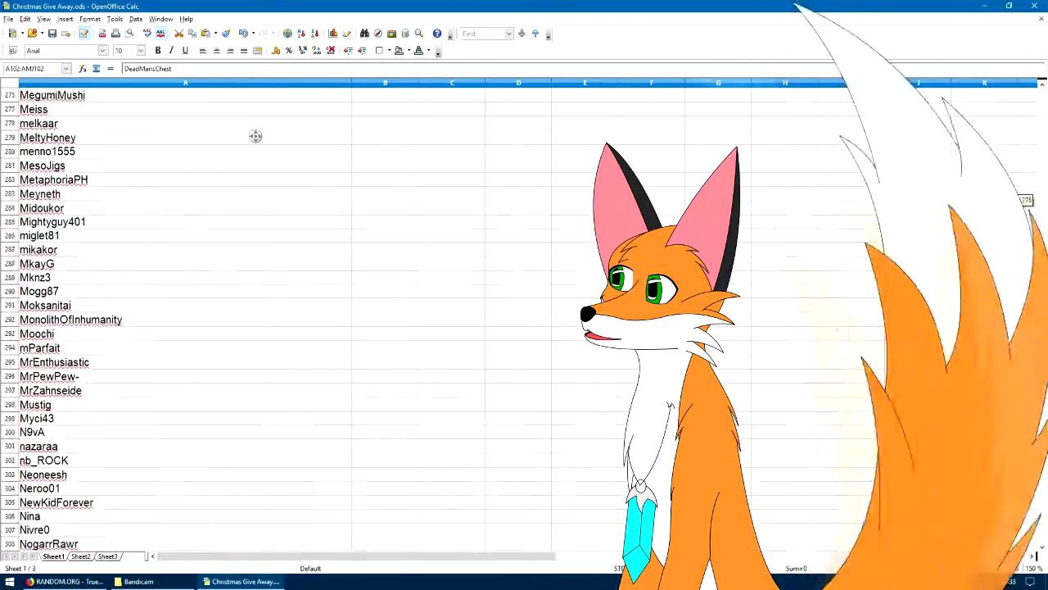
{"action": "scroll", "coordinate": [255, 136], "scroll_direction": "down", "scroll_amount": 1}
{"action": "scroll", "coordinate": [256, 136], "scroll_direction": "down", "scroll_amount": 1}
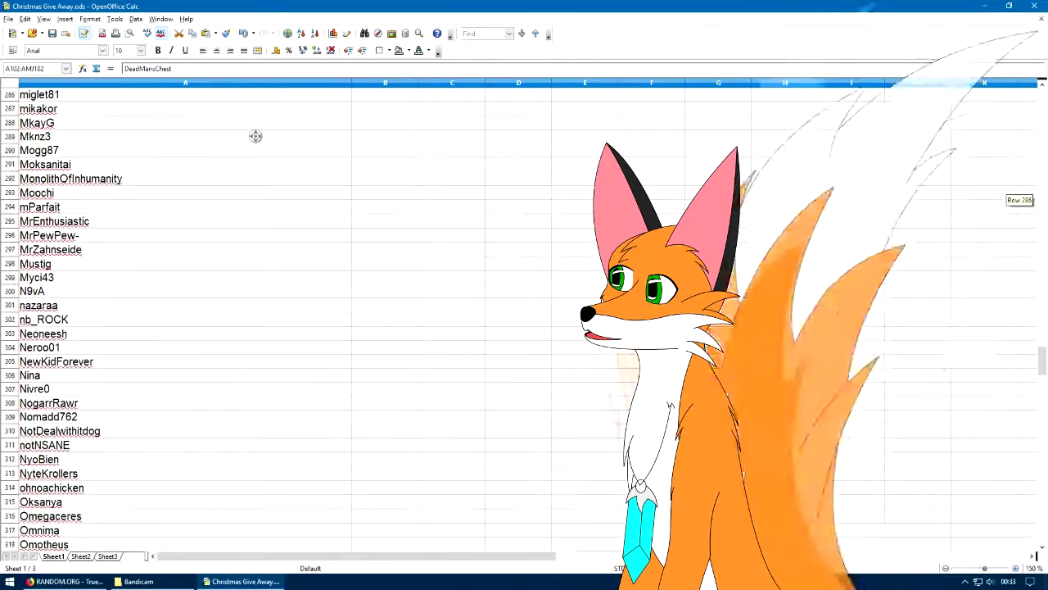
{"action": "scroll", "coordinate": [256, 136], "scroll_direction": "down", "scroll_amount": 1}
{"action": "scroll", "coordinate": [255, 136], "scroll_direction": "down", "scroll_amount": 1}
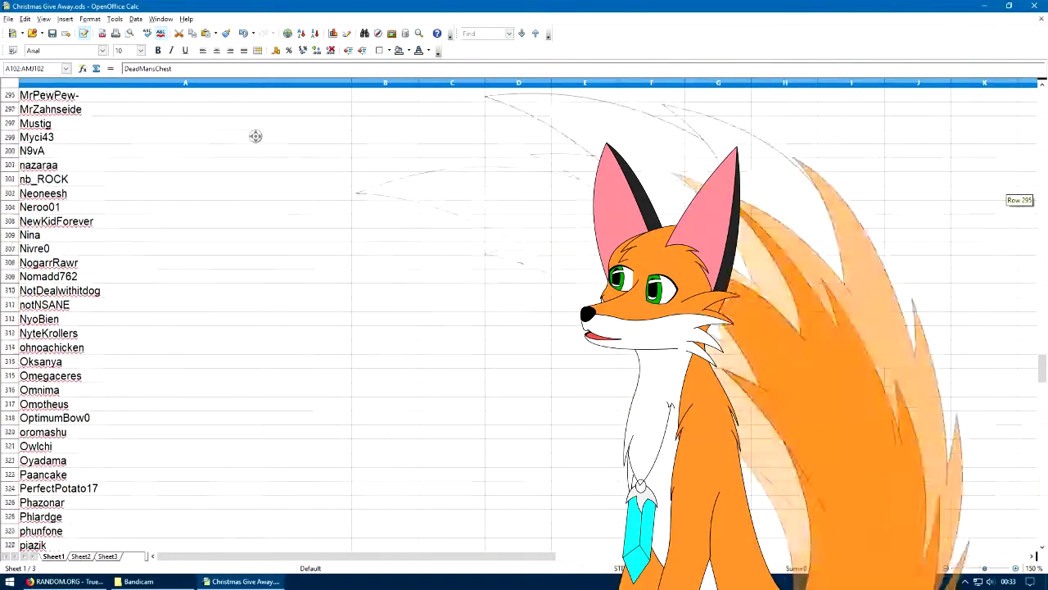
{"action": "scroll", "coordinate": [256, 136], "scroll_direction": "down", "scroll_amount": 1}
{"action": "scroll", "coordinate": [256, 135], "scroll_direction": "down", "scroll_amount": 1}
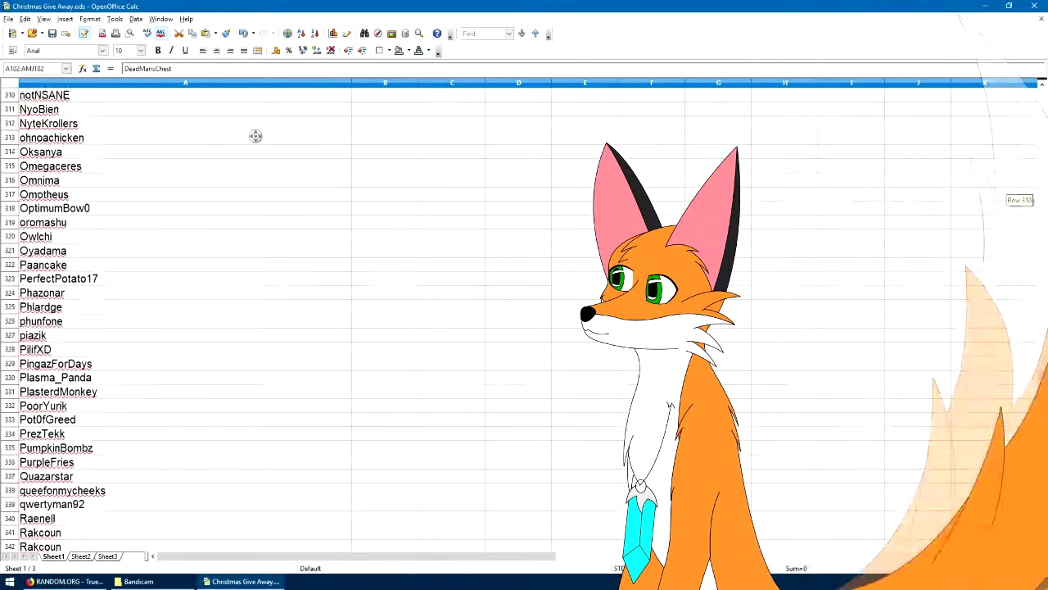
{"action": "scroll", "coordinate": [255, 136], "scroll_direction": "down", "scroll_amount": 2}
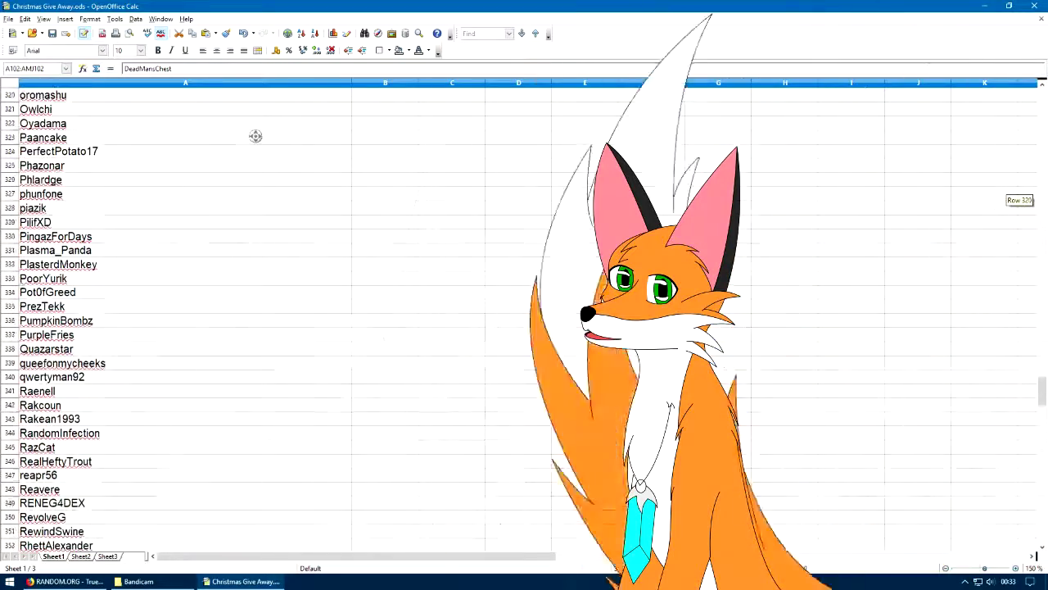
{"action": "scroll", "coordinate": [255, 135], "scroll_direction": "down", "scroll_amount": 1}
{"action": "scroll", "coordinate": [255, 136], "scroll_direction": "down", "scroll_amount": 1}
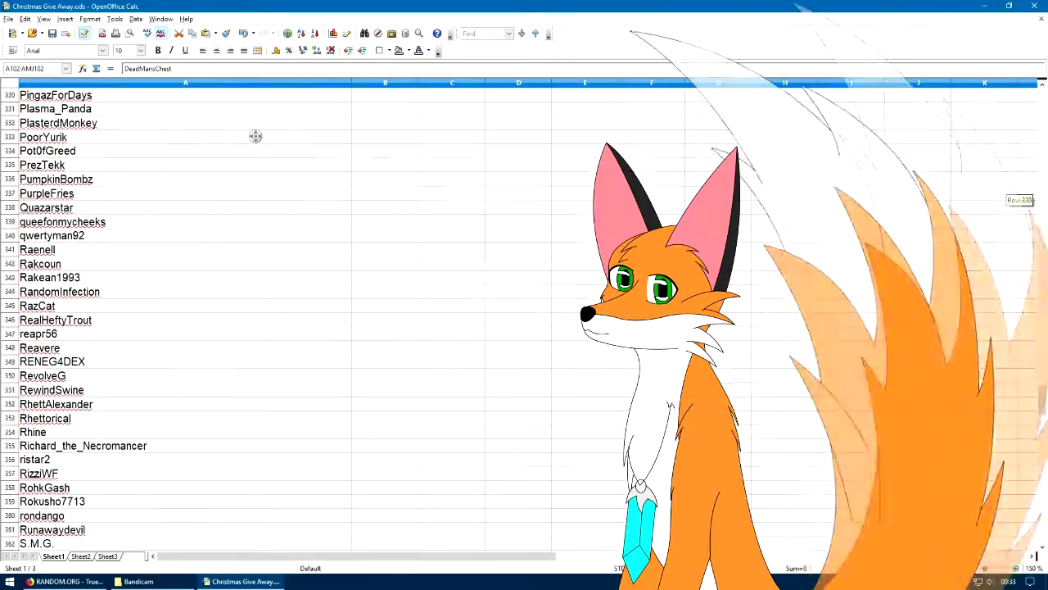
{"action": "scroll", "coordinate": [256, 136], "scroll_direction": "down", "scroll_amount": 1}
{"action": "scroll", "coordinate": [255, 136], "scroll_direction": "down", "scroll_amount": 2}
{"action": "scroll", "coordinate": [255, 136], "scroll_direction": "down", "scroll_amount": 1}
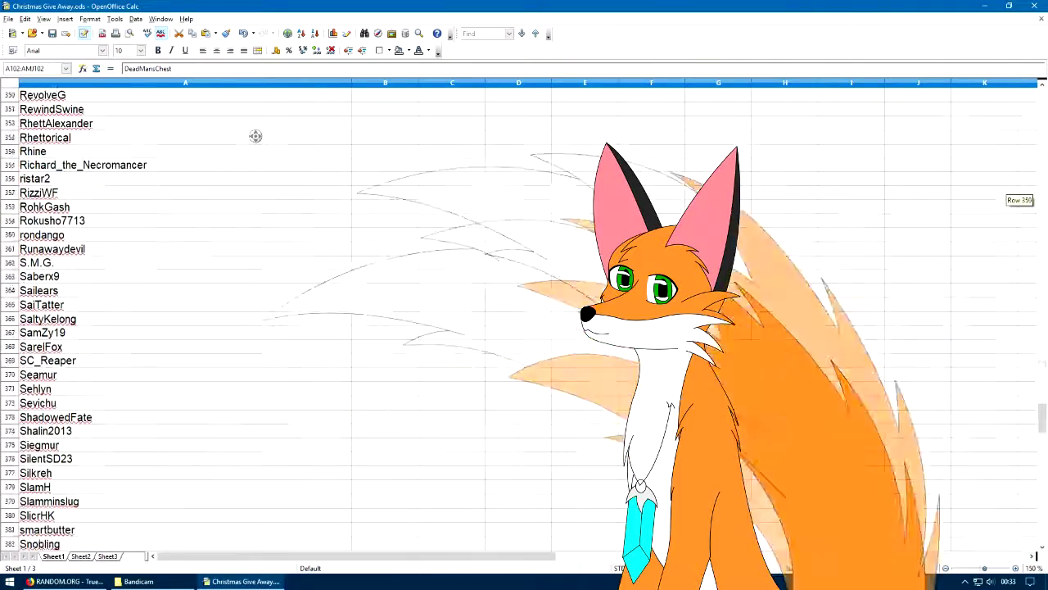
{"action": "scroll", "coordinate": [255, 136], "scroll_direction": "down", "scroll_amount": 2}
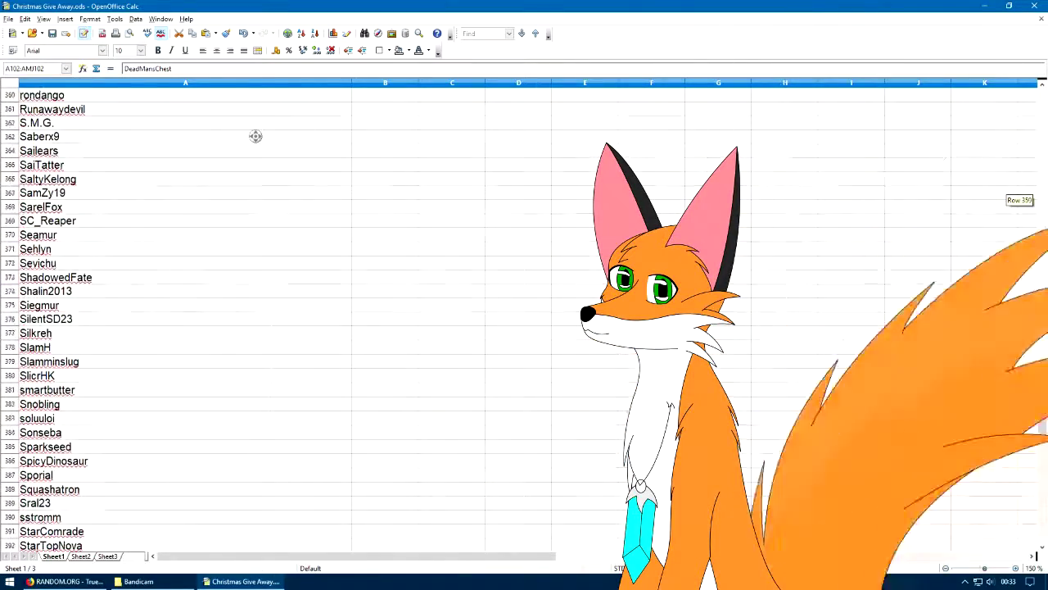
{"action": "scroll", "coordinate": [256, 136], "scroll_direction": "down", "scroll_amount": 2}
{"action": "scroll", "coordinate": [255, 136], "scroll_direction": "down", "scroll_amount": 2}
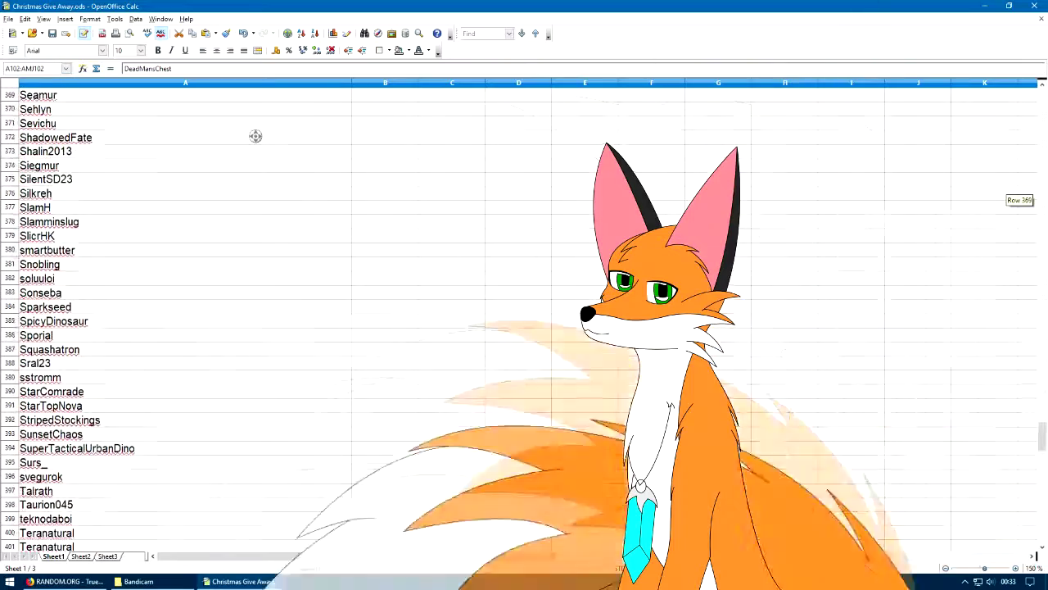
{"action": "scroll", "coordinate": [255, 136], "scroll_direction": "down", "scroll_amount": 1}
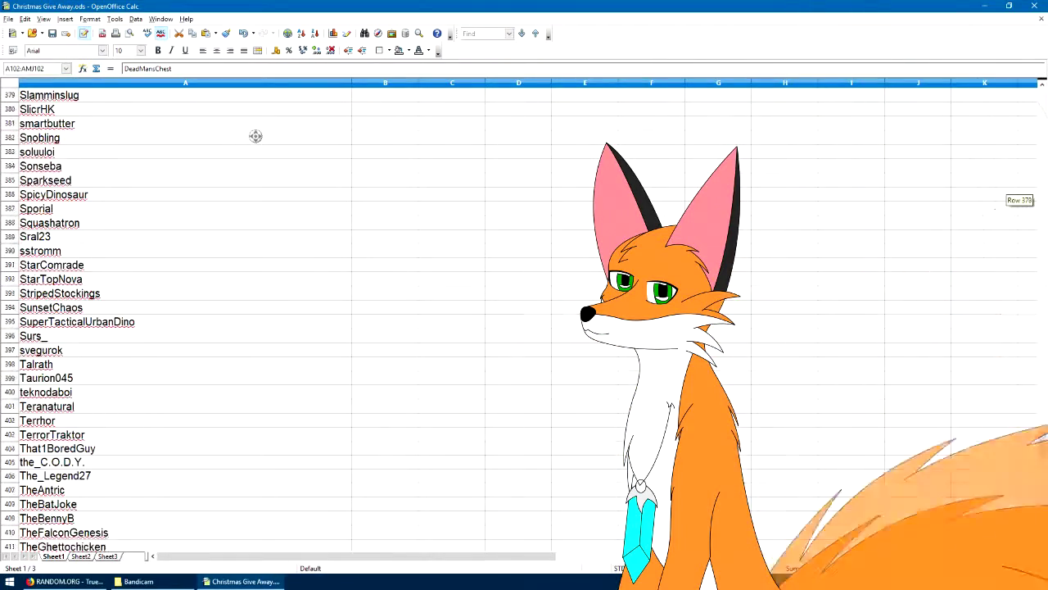
{"action": "scroll", "coordinate": [256, 136], "scroll_direction": "down", "scroll_amount": 1}
{"action": "scroll", "coordinate": [255, 136], "scroll_direction": "down", "scroll_amount": 2}
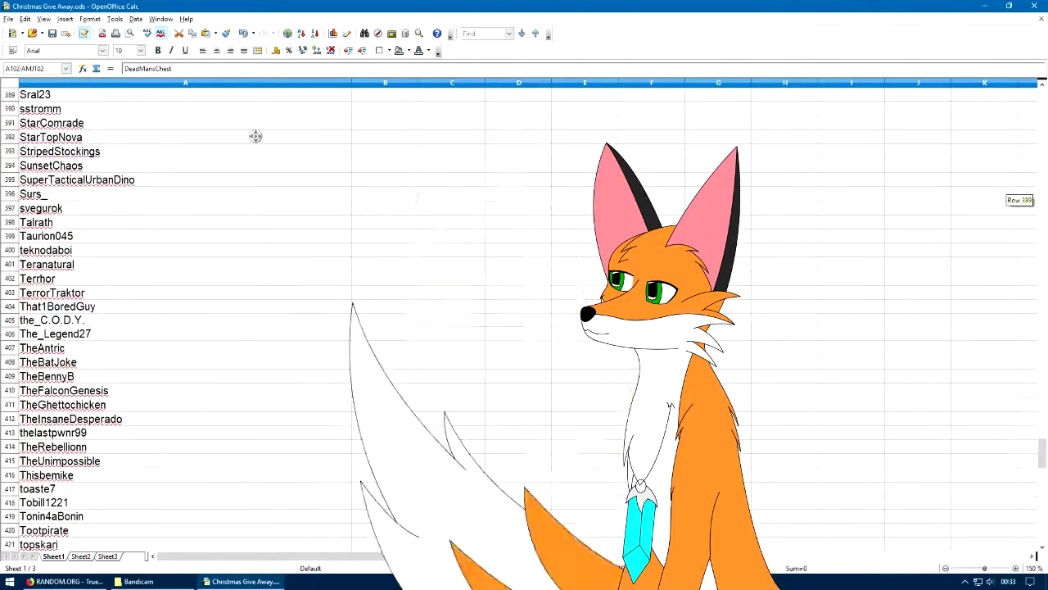
{"action": "scroll", "coordinate": [255, 136], "scroll_direction": "down", "scroll_amount": 1}
{"action": "scroll", "coordinate": [256, 136], "scroll_direction": "down", "scroll_amount": 1}
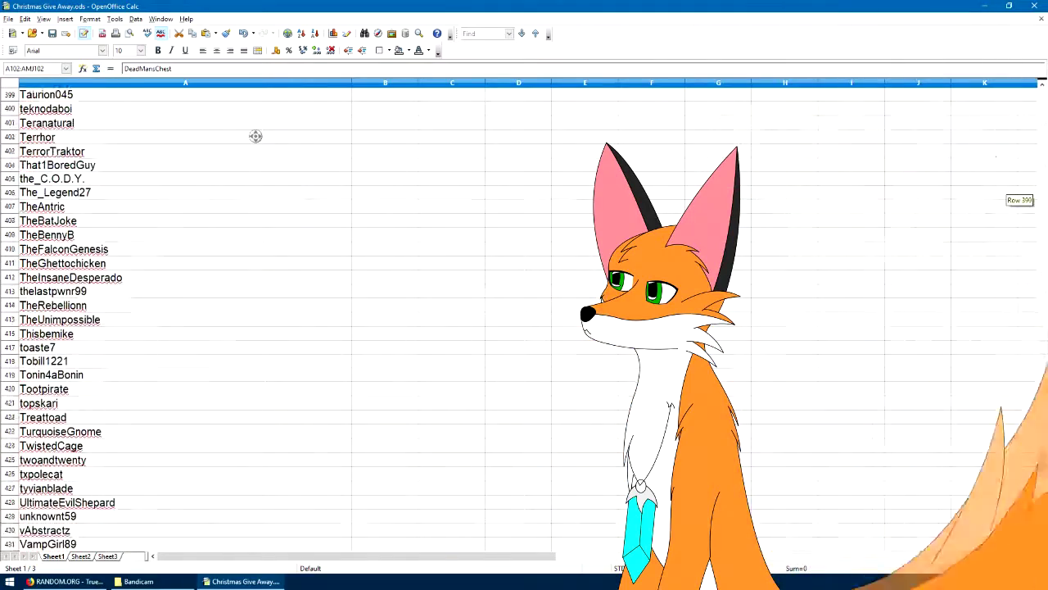
{"action": "scroll", "coordinate": [255, 136], "scroll_direction": "down", "scroll_amount": 1}
{"action": "scroll", "coordinate": [255, 136], "scroll_direction": "down", "scroll_amount": 1}
{"action": "scroll", "coordinate": [256, 136], "scroll_direction": "down", "scroll_amount": 1}
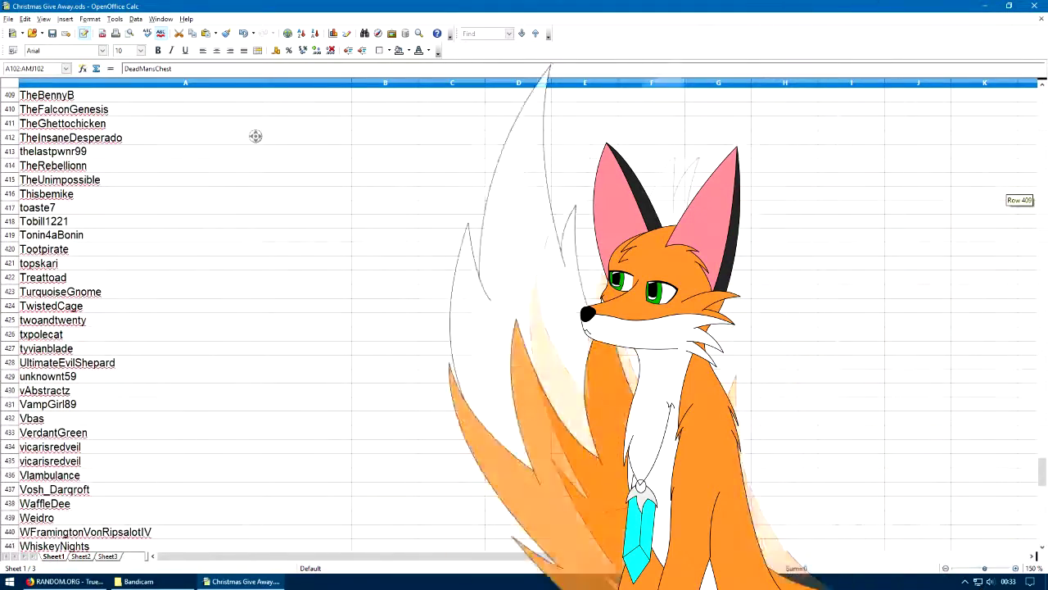
{"action": "scroll", "coordinate": [255, 136], "scroll_direction": "down", "scroll_amount": 1}
{"action": "scroll", "coordinate": [255, 136], "scroll_direction": "down", "scroll_amount": 1}
{"action": "scroll", "coordinate": [255, 136], "scroll_direction": "down", "scroll_amount": 1}
{"action": "scroll", "coordinate": [256, 136], "scroll_direction": "down", "scroll_amount": 1}
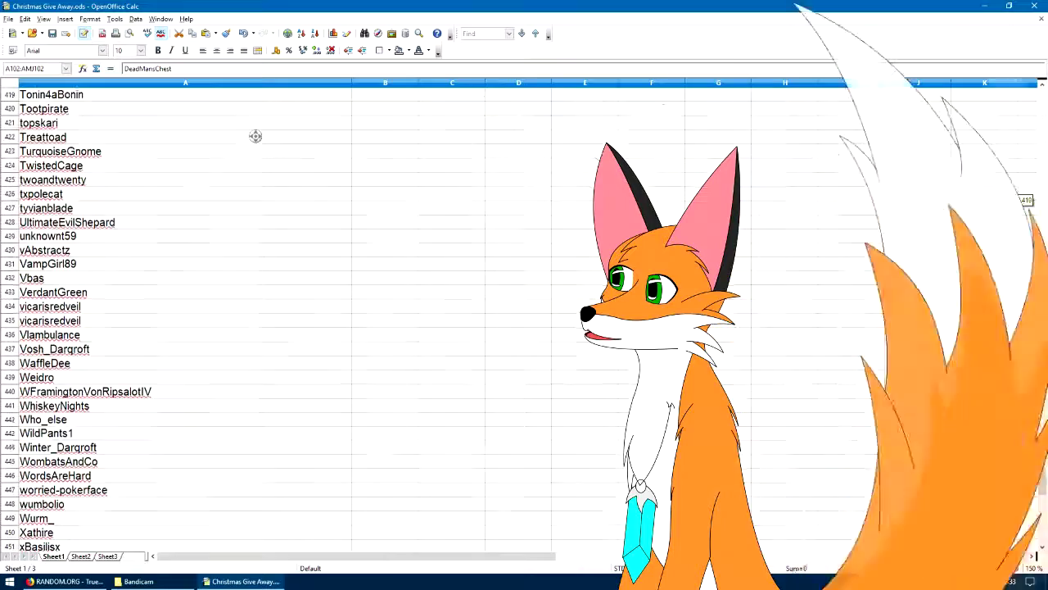
{"action": "scroll", "coordinate": [256, 135], "scroll_direction": "down", "scroll_amount": 1}
{"action": "scroll", "coordinate": [256, 135], "scroll_direction": "down", "scroll_amount": 1}
{"action": "scroll", "coordinate": [255, 136], "scroll_direction": "down", "scroll_amount": 1}
{"action": "scroll", "coordinate": [255, 136], "scroll_direction": "down", "scroll_amount": 1}
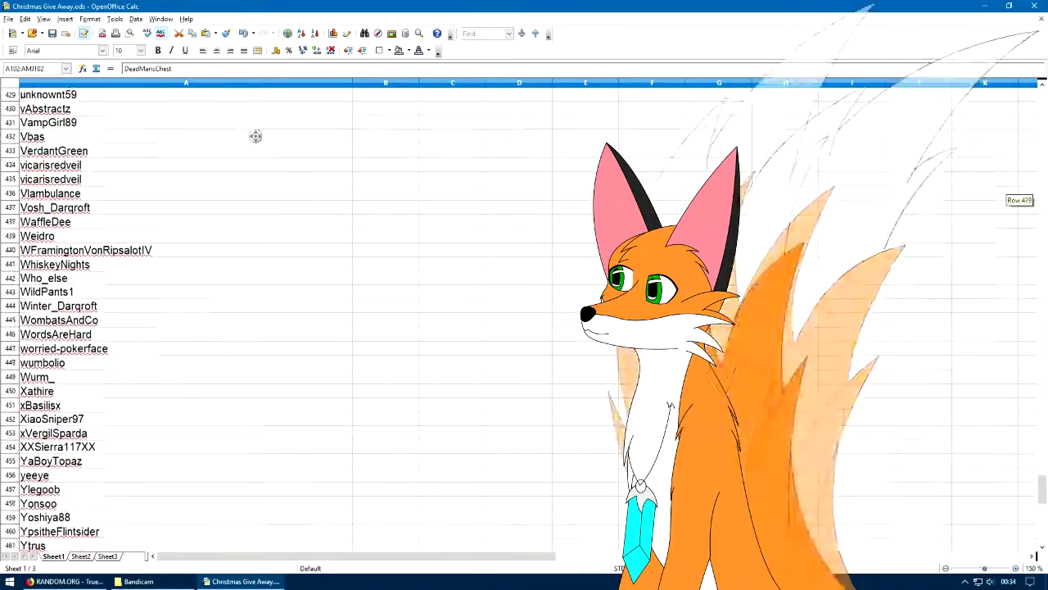
{"action": "scroll", "coordinate": [255, 136], "scroll_direction": "down", "scroll_amount": 1}
{"action": "scroll", "coordinate": [256, 136], "scroll_direction": "down", "scroll_amount": 1}
{"action": "scroll", "coordinate": [255, 136], "scroll_direction": "down", "scroll_amount": 1}
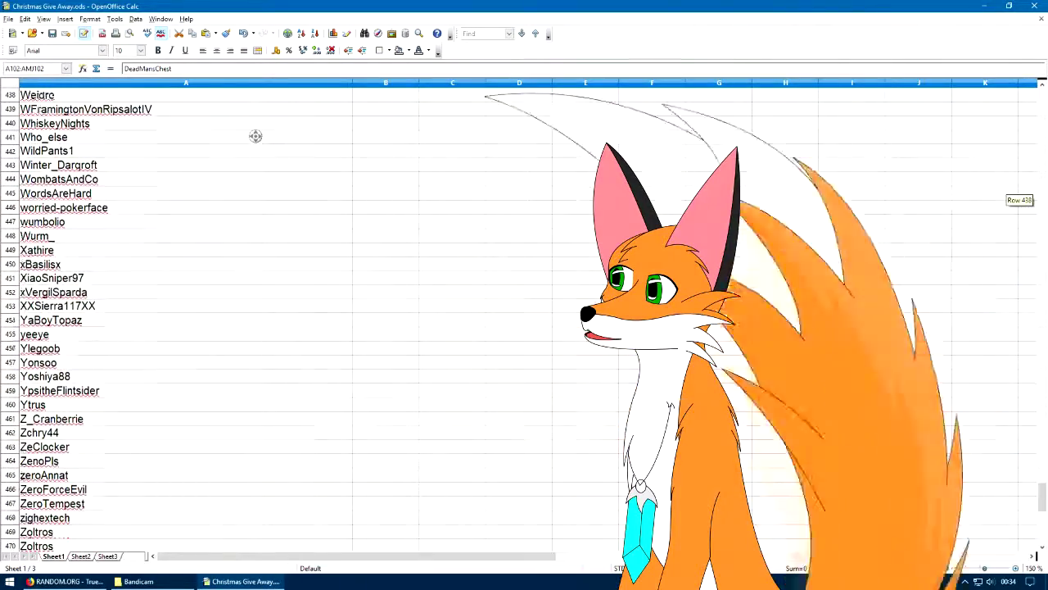
{"action": "scroll", "coordinate": [255, 136], "scroll_direction": "down", "scroll_amount": 1}
{"action": "scroll", "coordinate": [255, 136], "scroll_direction": "down", "scroll_amount": 1}
{"action": "scroll", "coordinate": [255, 136], "scroll_direction": "down", "scroll_amount": 1}
{"action": "scroll", "coordinate": [256, 136], "scroll_direction": "down", "scroll_amount": 1}
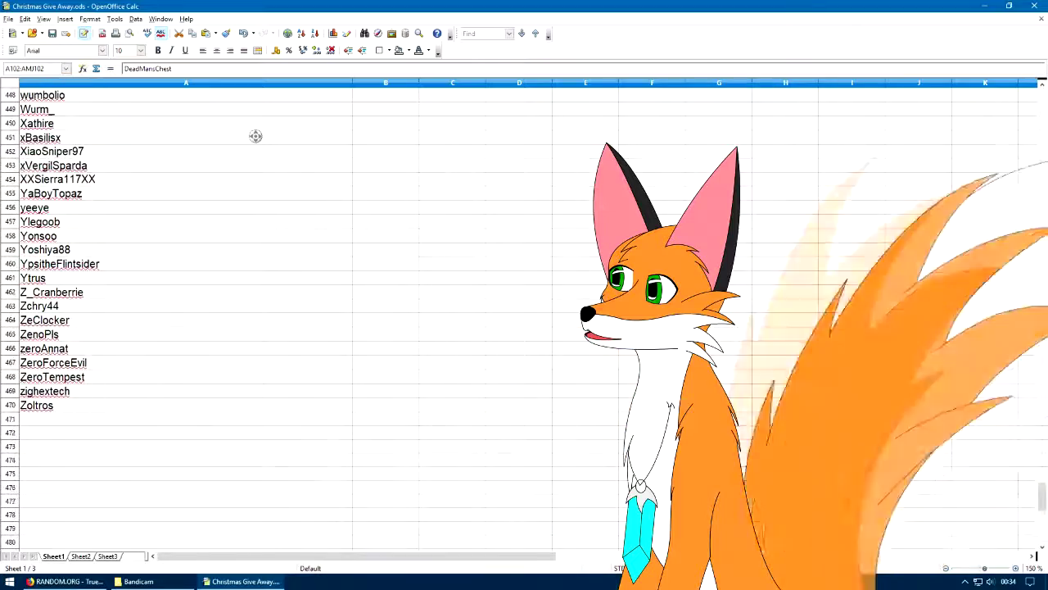
{"action": "scroll", "coordinate": [255, 136], "scroll_direction": "up", "scroll_amount": 1}
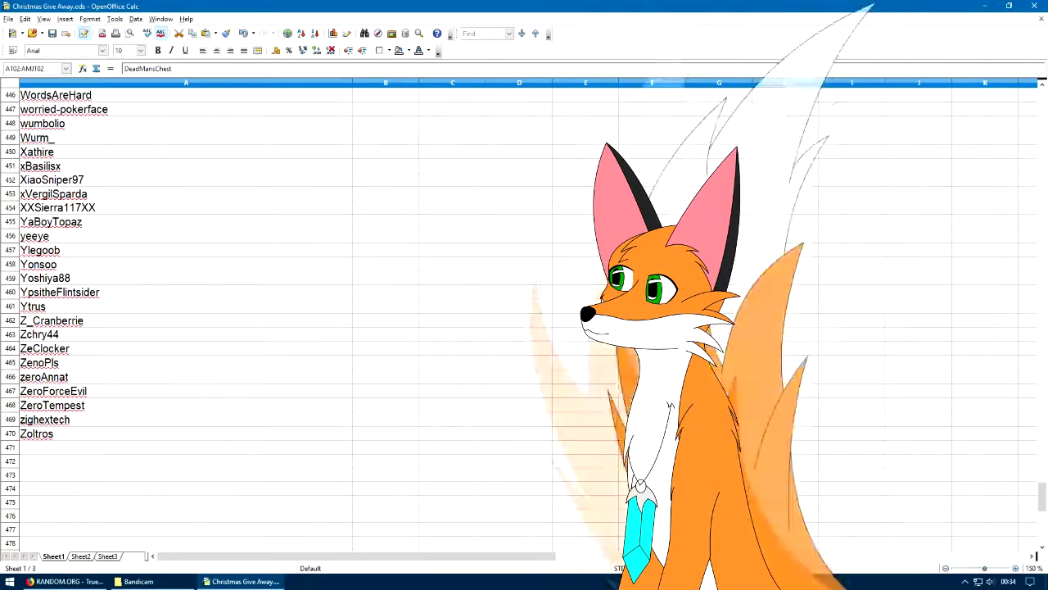
{"action": "scroll", "coordinate": [246, 328], "scroll_direction": "up", "scroll_amount": 8}
{"action": "scroll", "coordinate": [245, 328], "scroll_direction": "up", "scroll_amount": 8}
{"action": "scroll", "coordinate": [246, 327], "scroll_direction": "up", "scroll_amount": 8}
{"action": "scroll", "coordinate": [246, 328], "scroll_direction": "up", "scroll_amount": 8}
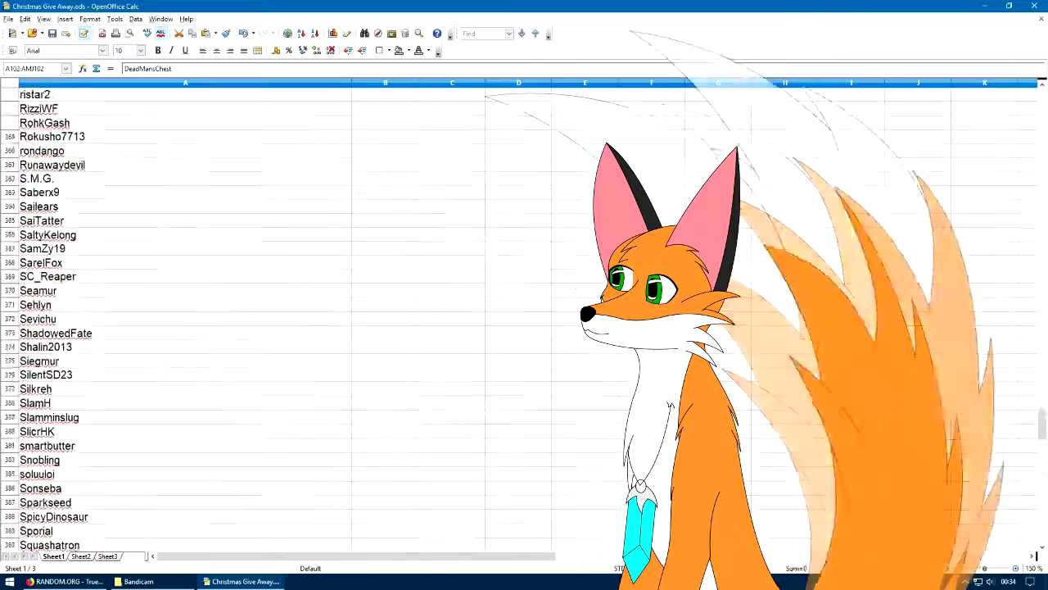
{"action": "mouse_move", "coordinate": [1041, 422]}
{"action": "left_mouse_down"}
{"action": "mouse_move", "coordinate": [1042, 86]}
{"action": "mouse_move", "coordinate": [1042, 180]}
{"action": "left_mouse_up"}
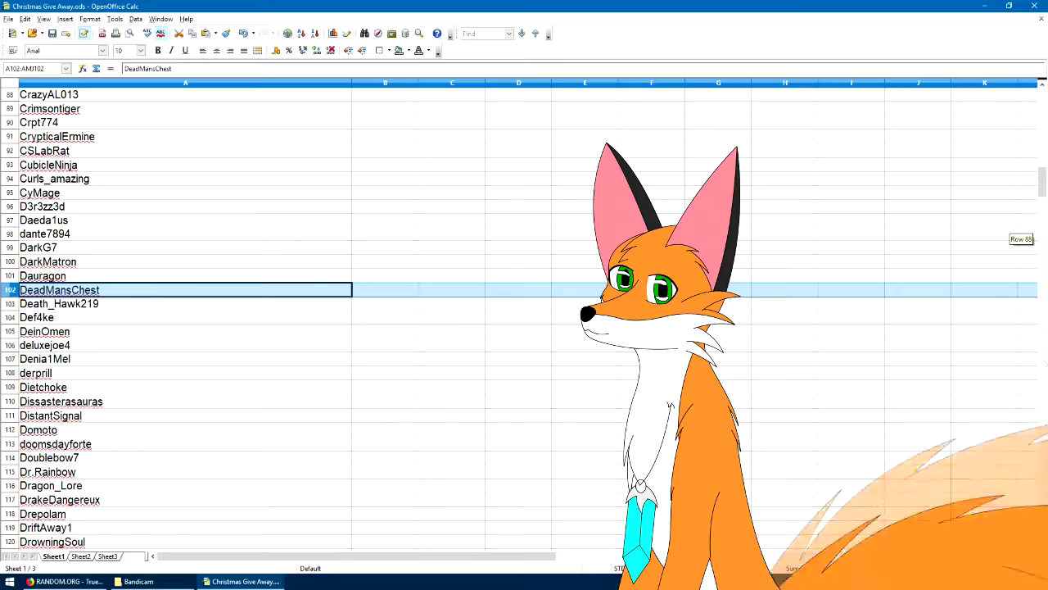